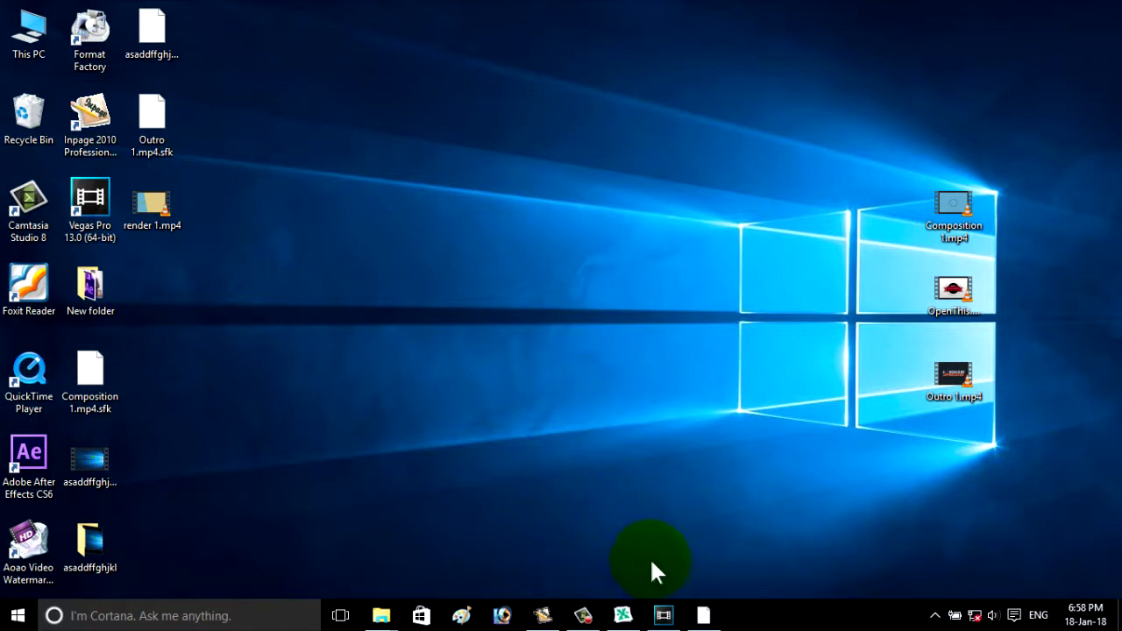
- Bring After Effects back and import the 'Lesson# 5 Adobe After Effect CS6.mp4' tutorial video
{"action": "left_click", "coordinate": [702, 609]}
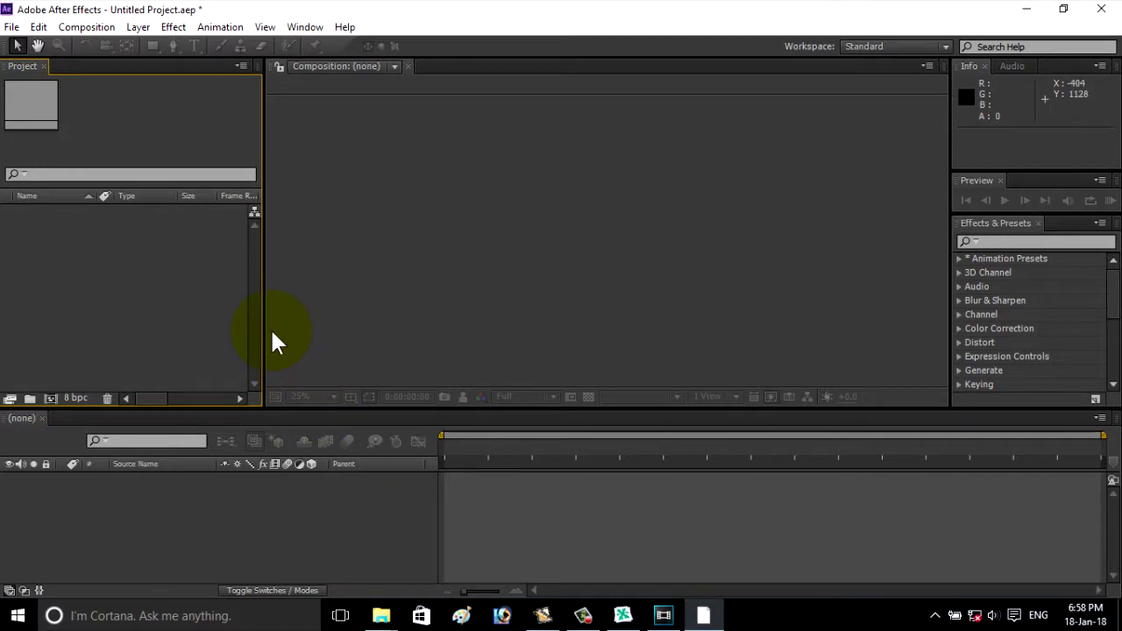
{"action": "double_click", "coordinate": [149, 323]}
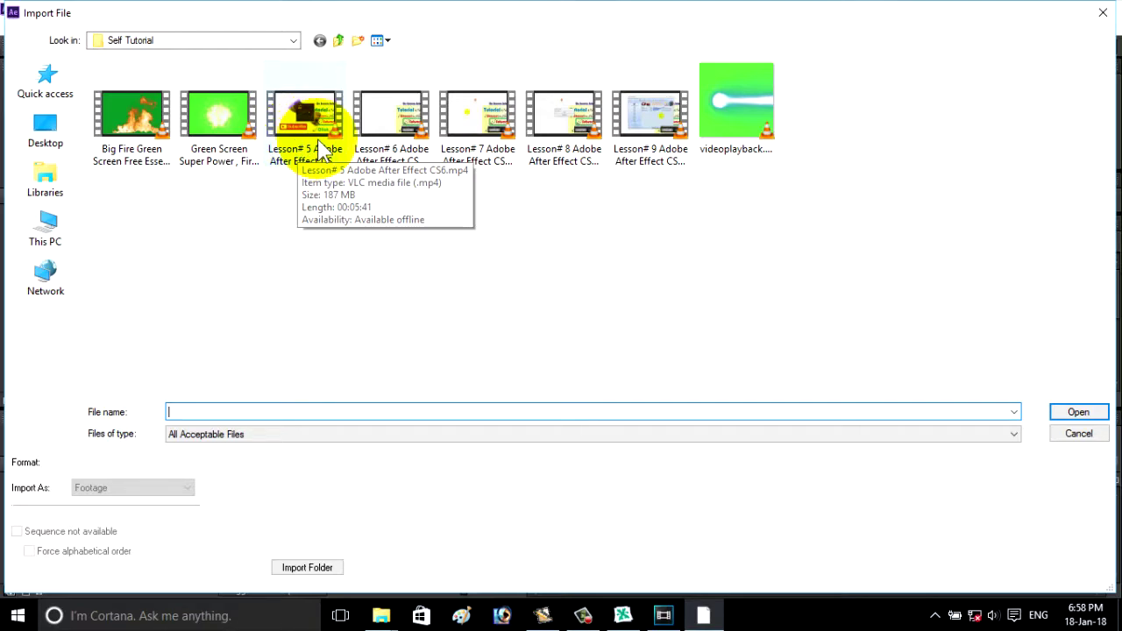
{"action": "double_click", "coordinate": [320, 145]}
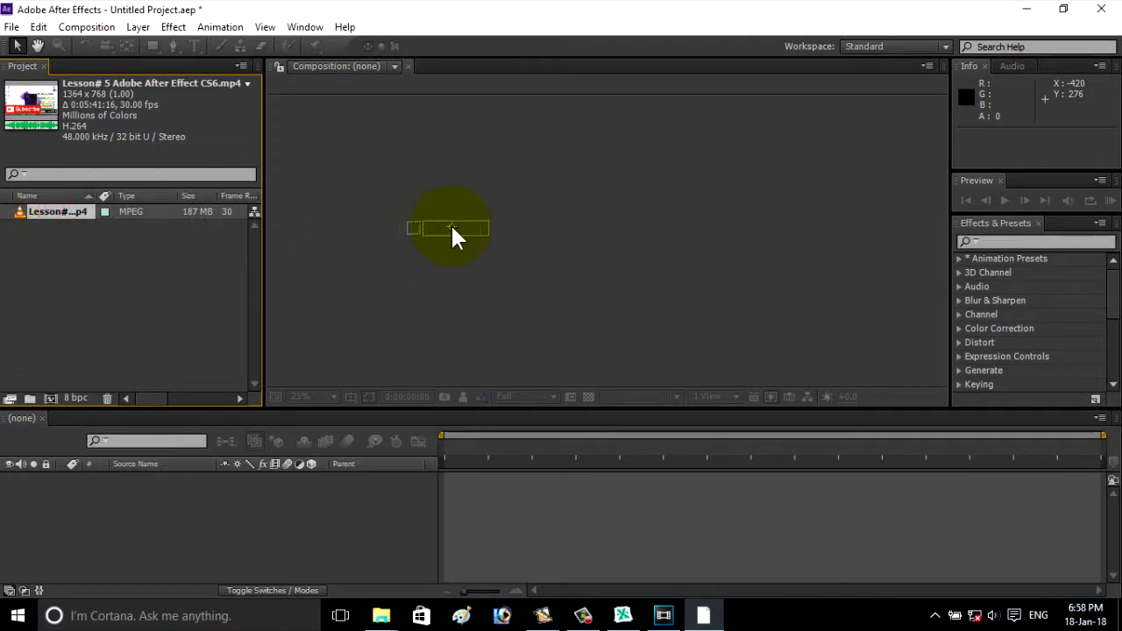
- Create a new composition from the Lesson# 5 footage by dropping it into the Composition viewer
{"action": "left_click_drag", "start_coordinate": [56, 219], "coordinate": [451, 235]}
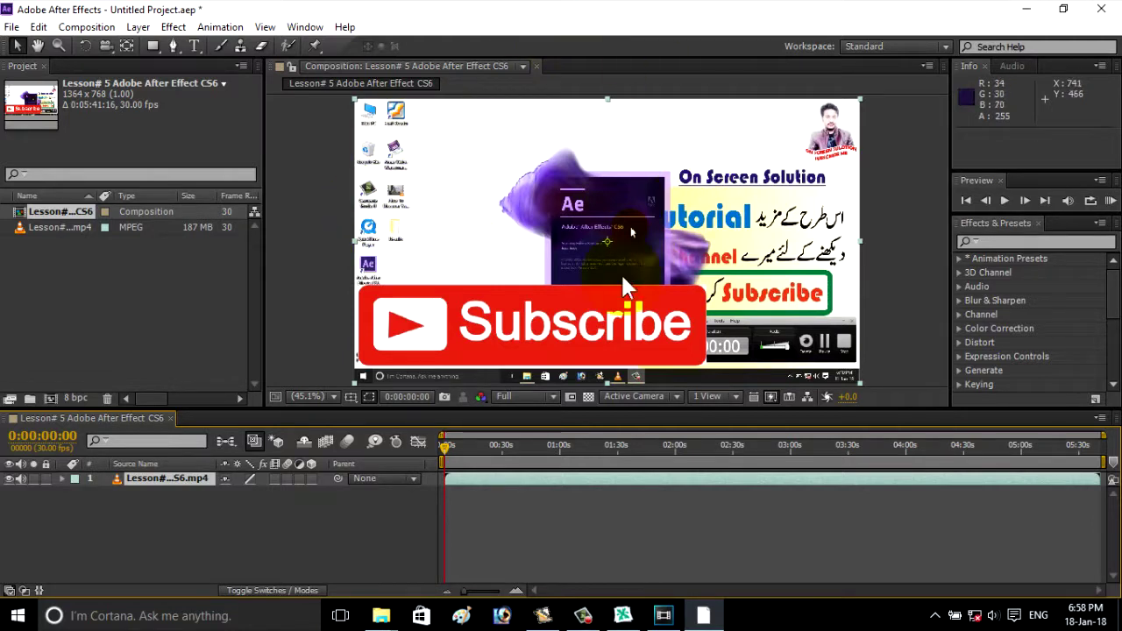
- Import 'White and Soft Real Clouds - YouTube.MP4' from the green screen effects folder on drive D
{"action": "double_click", "coordinate": [181, 277]}
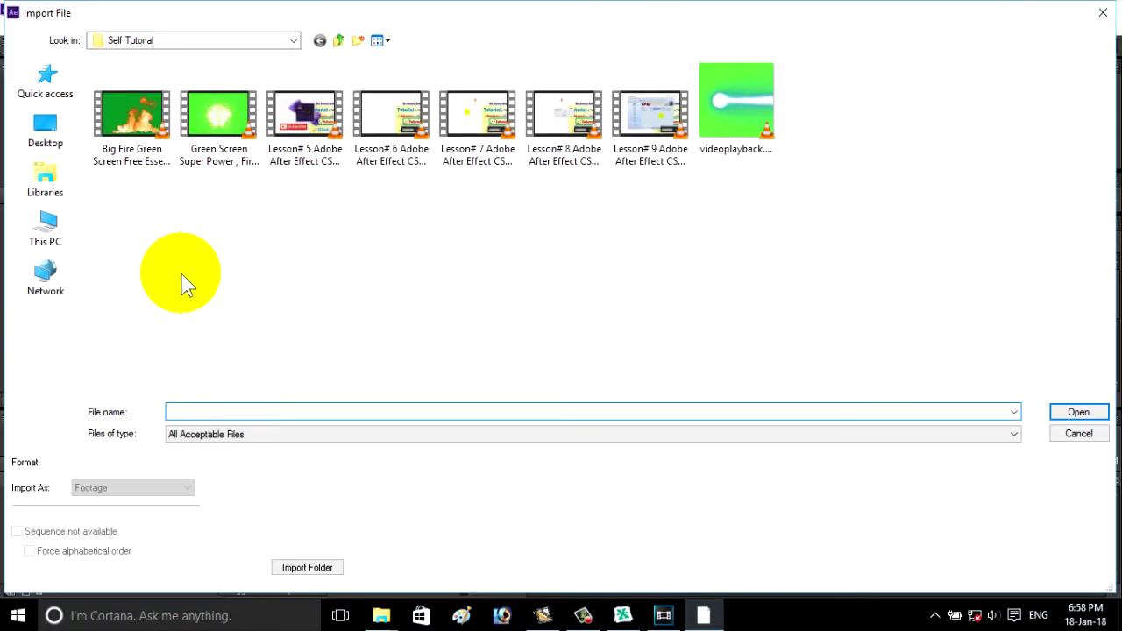
{"action": "left_click", "coordinate": [48, 228]}
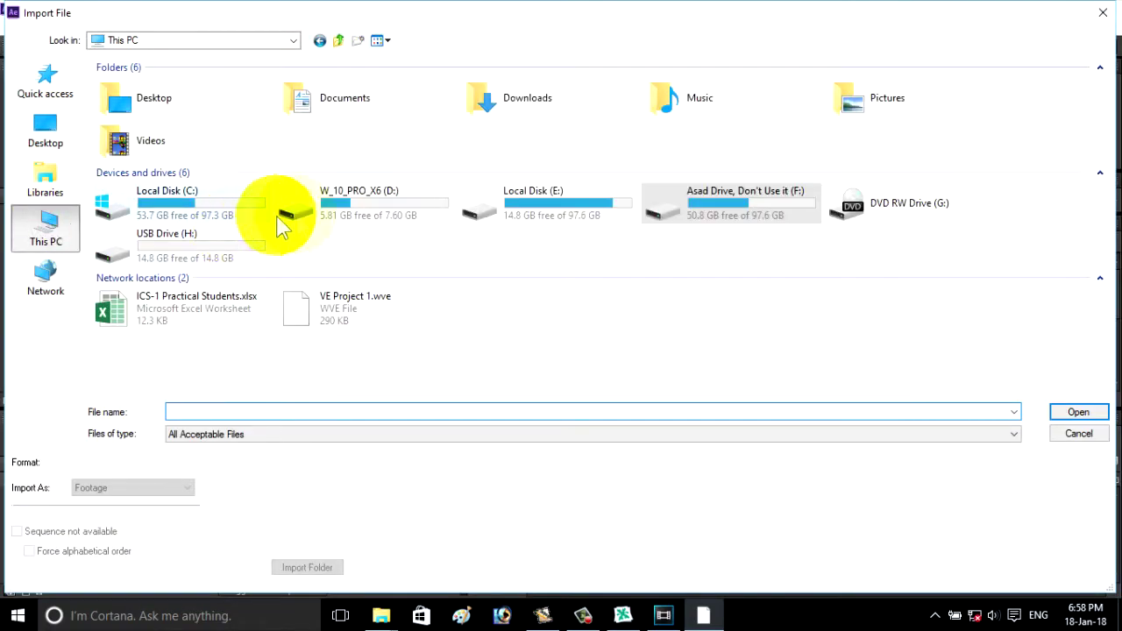
{"action": "double_click", "coordinate": [366, 215]}
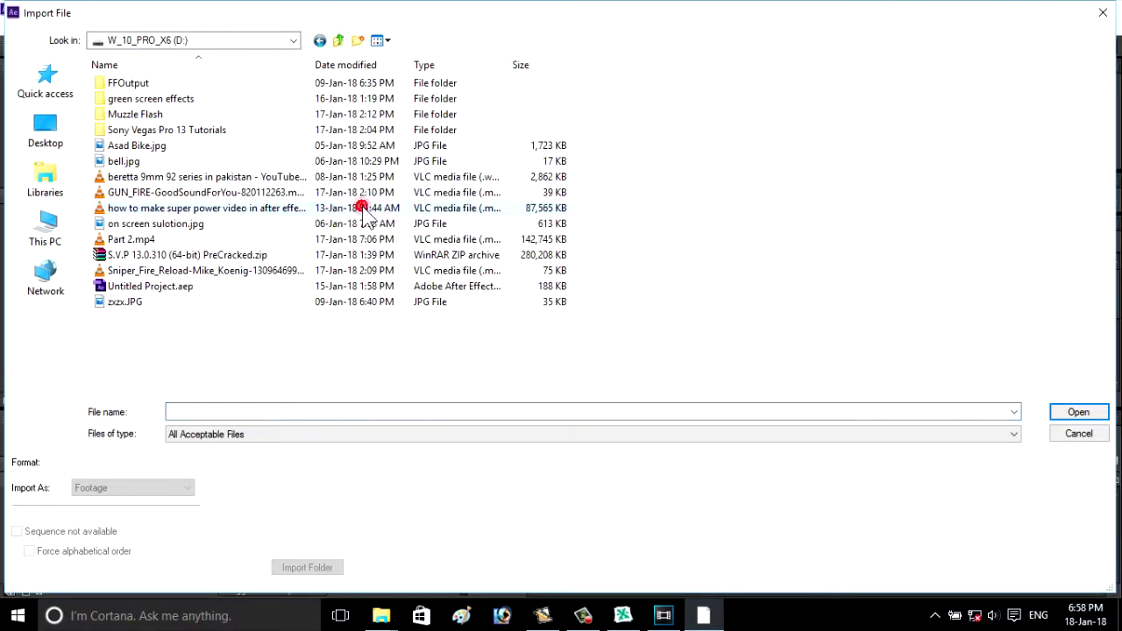
{"action": "double_click", "coordinate": [162, 99]}
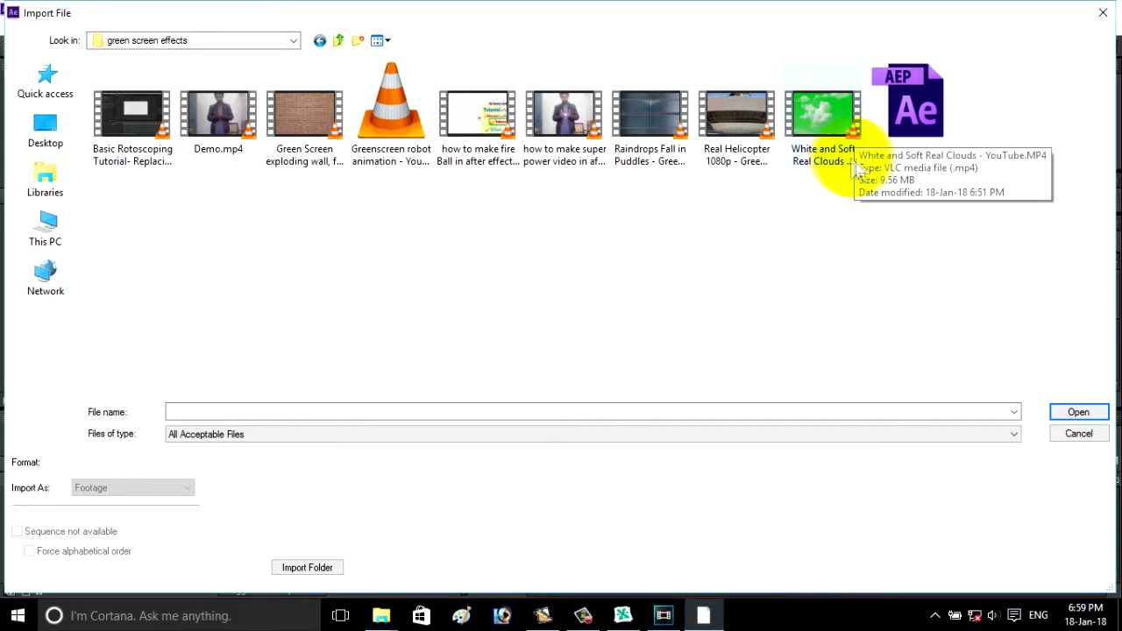
{"action": "double_click", "coordinate": [824, 119]}
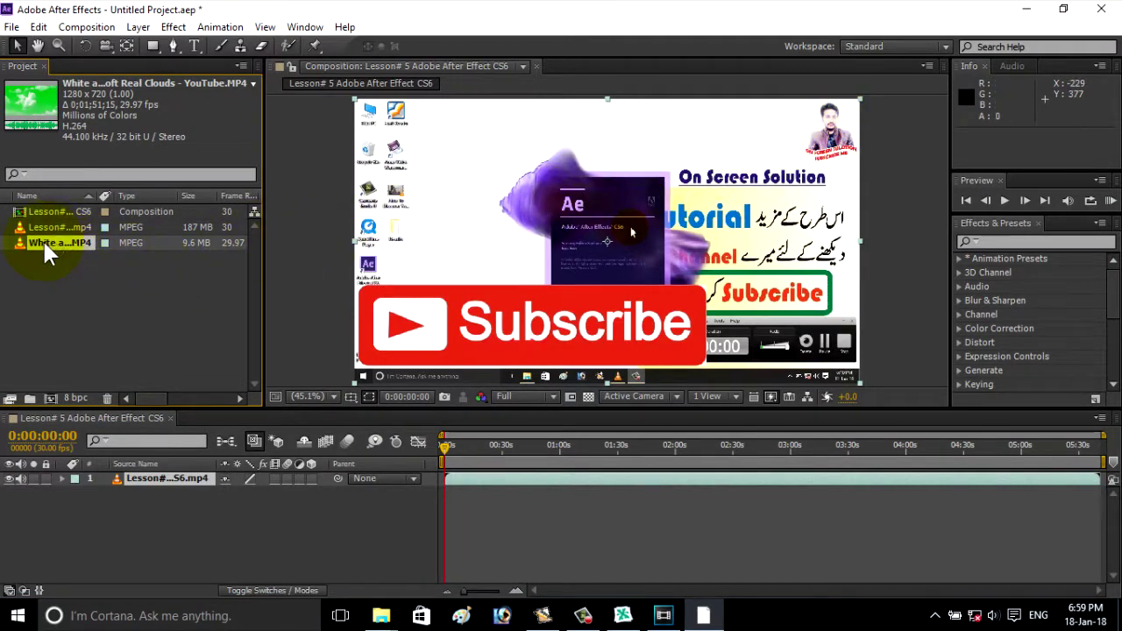
- Add the clouds clip as layer 1 above the tutorial video, resized to fill the frame
{"action": "mouse_move", "coordinate": [46, 245]}
{"action": "left_mouse_down"}
{"action": "mouse_move", "coordinate": [483, 230]}
{"action": "mouse_move", "coordinate": [599, 238]}
{"action": "left_mouse_up"}
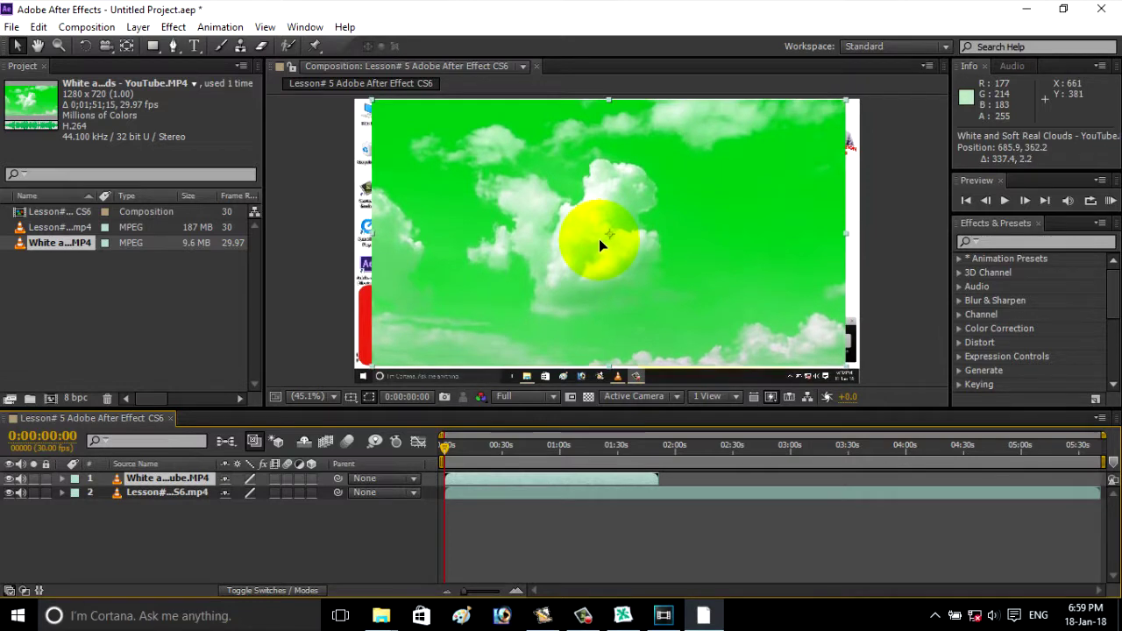
{"action": "mouse_move", "coordinate": [599, 237]}
{"action": "left_mouse_down"}
{"action": "mouse_move", "coordinate": [540, 220]}
{"action": "mouse_move", "coordinate": [490, 231]}
{"action": "left_mouse_up"}
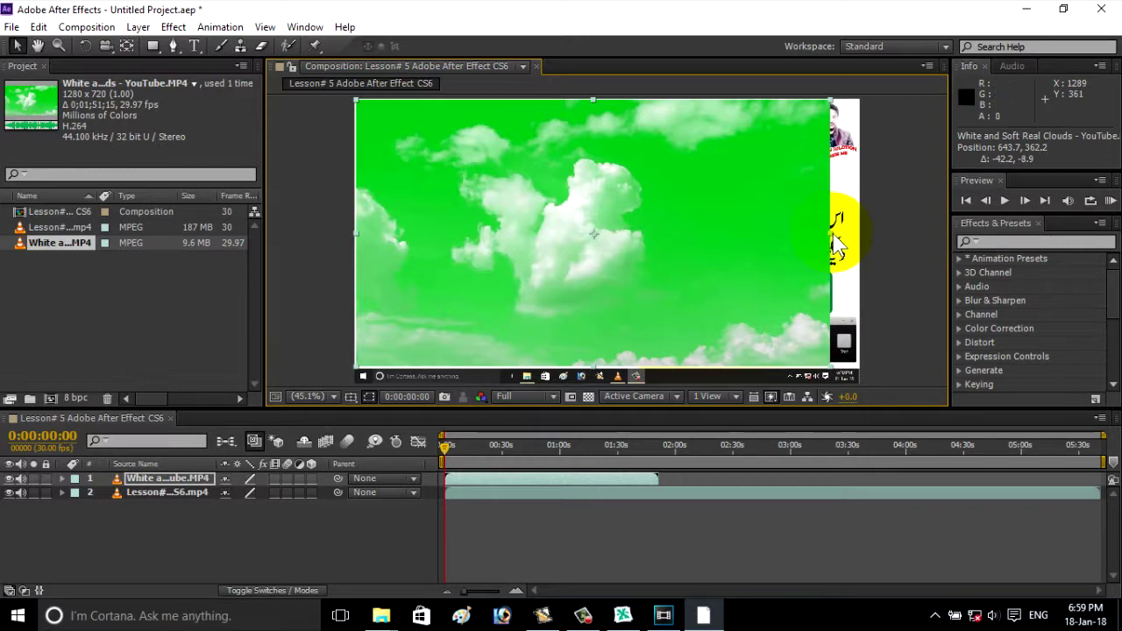
{"action": "left_click_drag", "start_coordinate": [834, 234], "coordinate": [858, 231]}
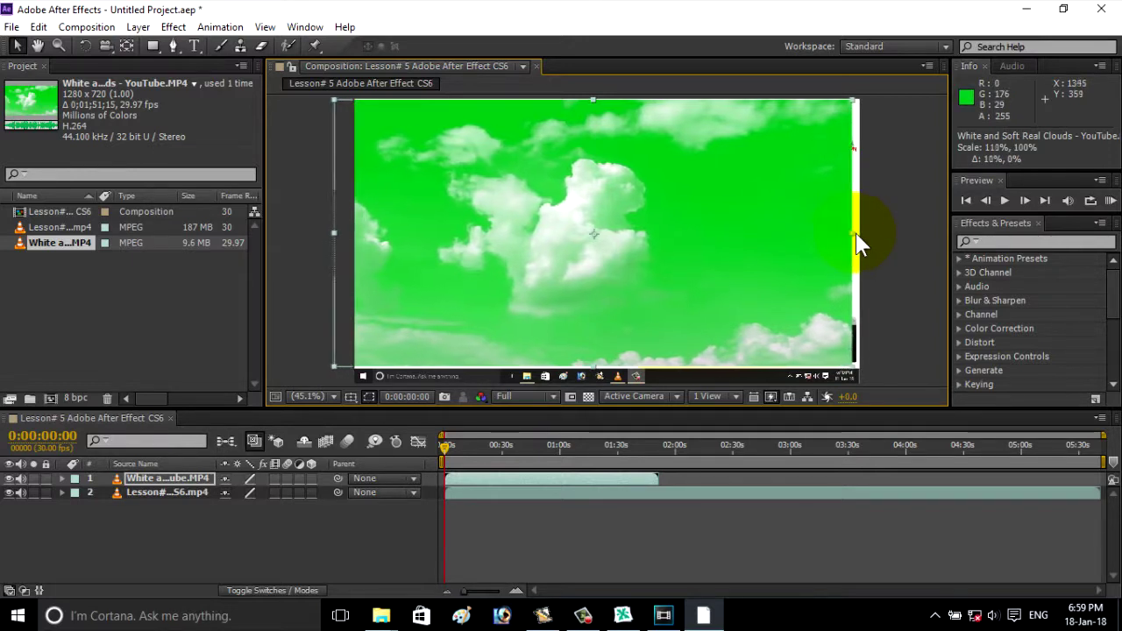
{"action": "left_click_drag", "start_coordinate": [790, 262], "coordinate": [797, 259]}
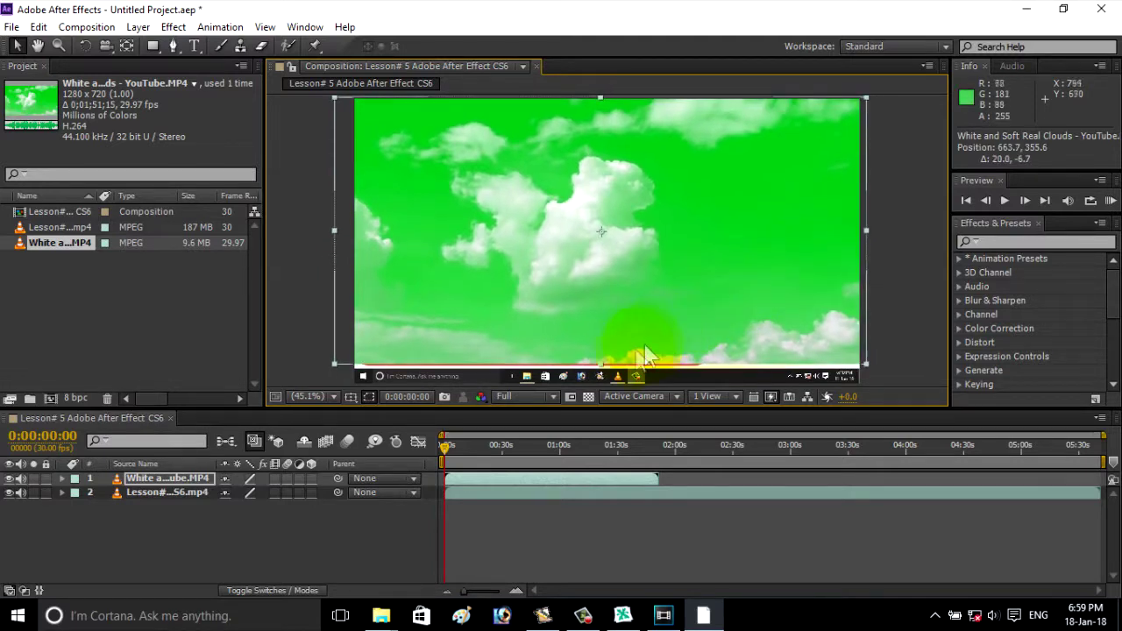
{"action": "left_click_drag", "start_coordinate": [602, 366], "coordinate": [602, 378]}
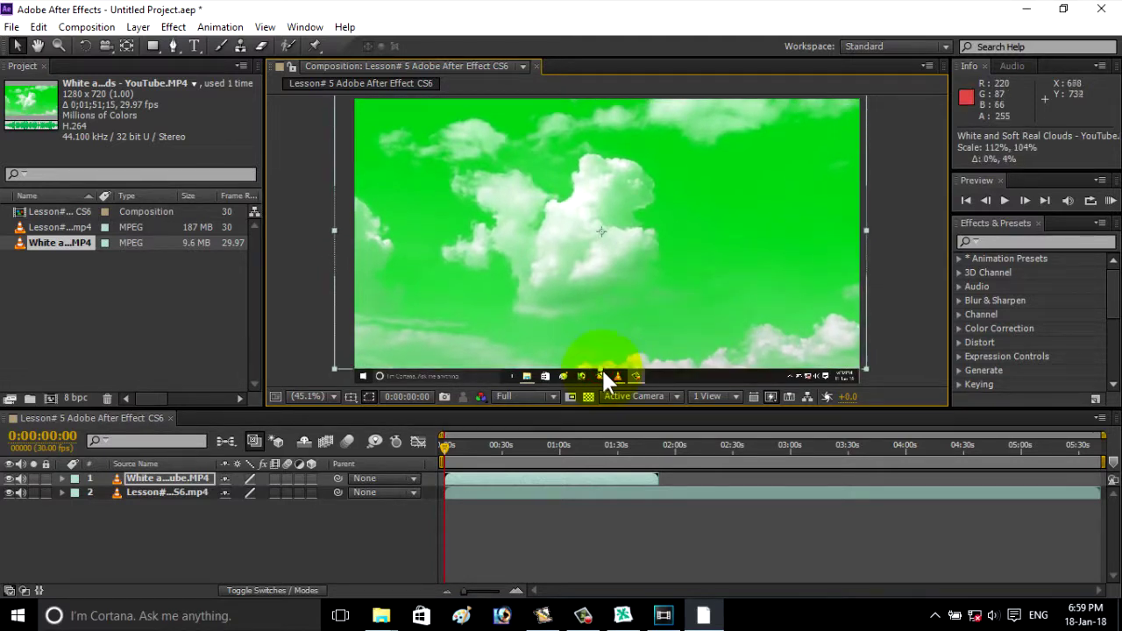
{"action": "left_click_drag", "start_coordinate": [645, 310], "coordinate": [647, 308]}
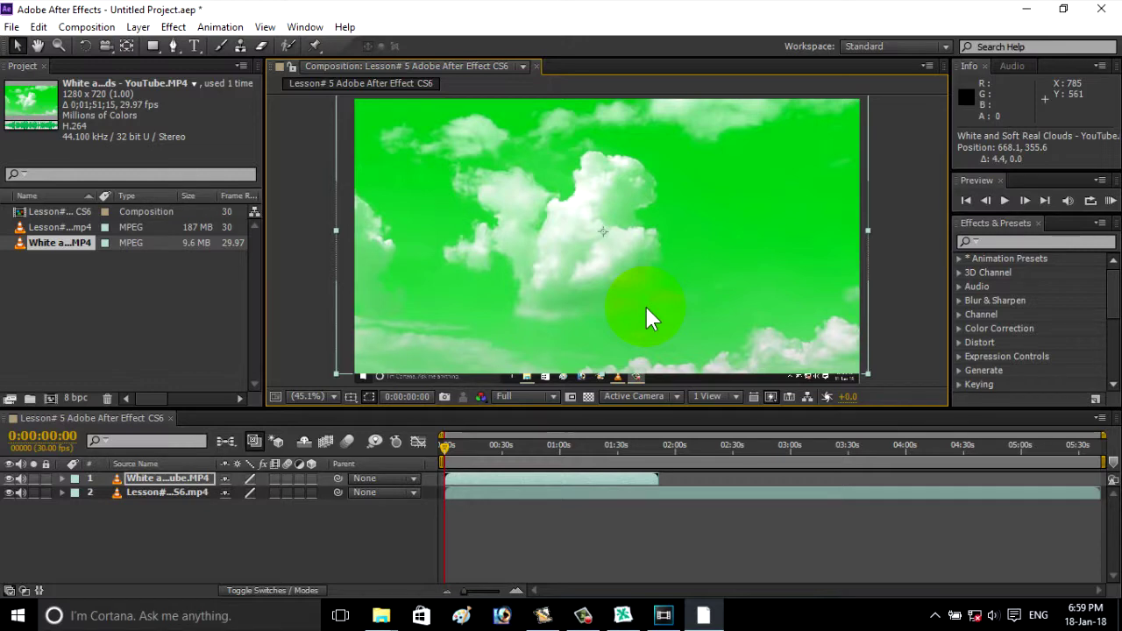
{"action": "left_click", "coordinate": [178, 315]}
{"action": "left_click", "coordinate": [388, 291]}
{"action": "left_click", "coordinate": [319, 299]}
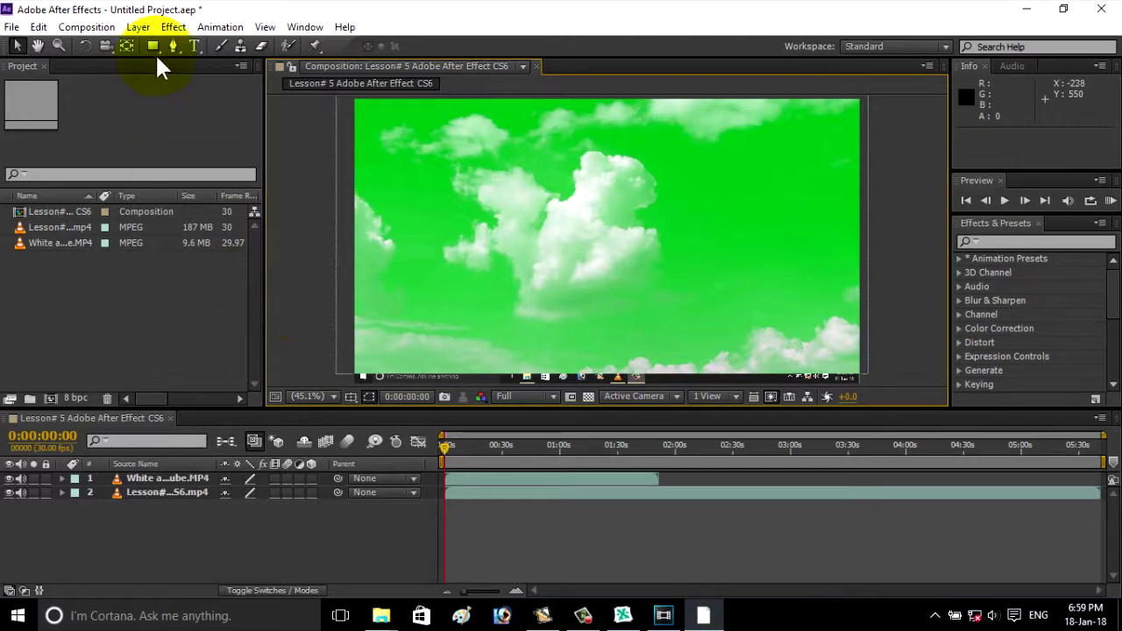
- Apply Keylight (1.2) from Effect > Keying to the White and Soft Real Clouds layer
{"action": "left_click", "coordinate": [179, 32]}
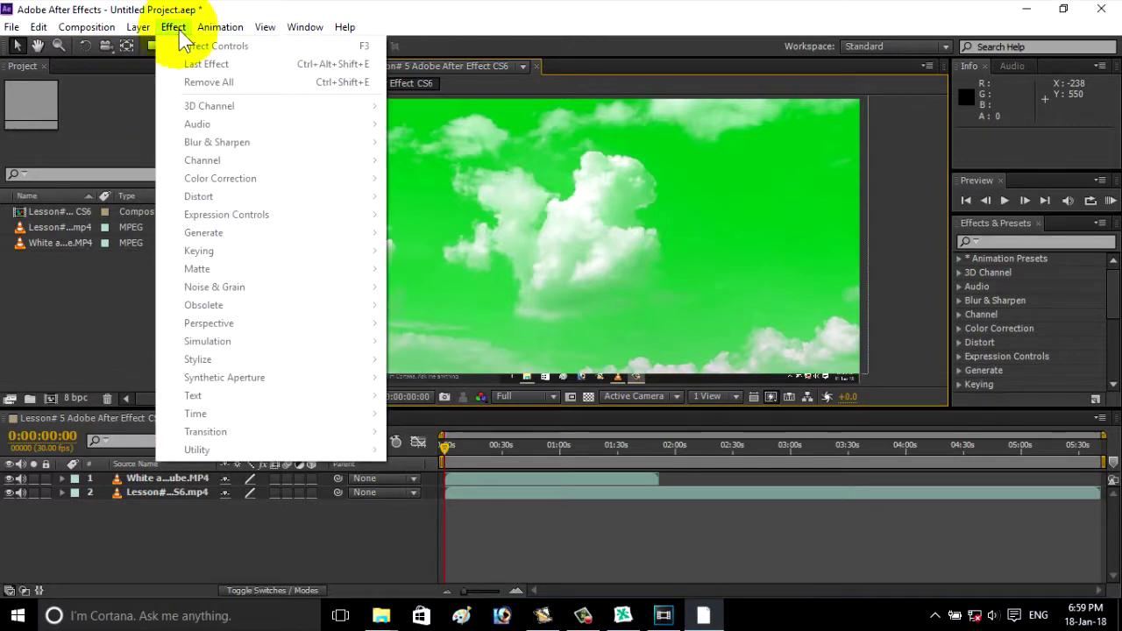
{"action": "left_click", "coordinate": [451, 199]}
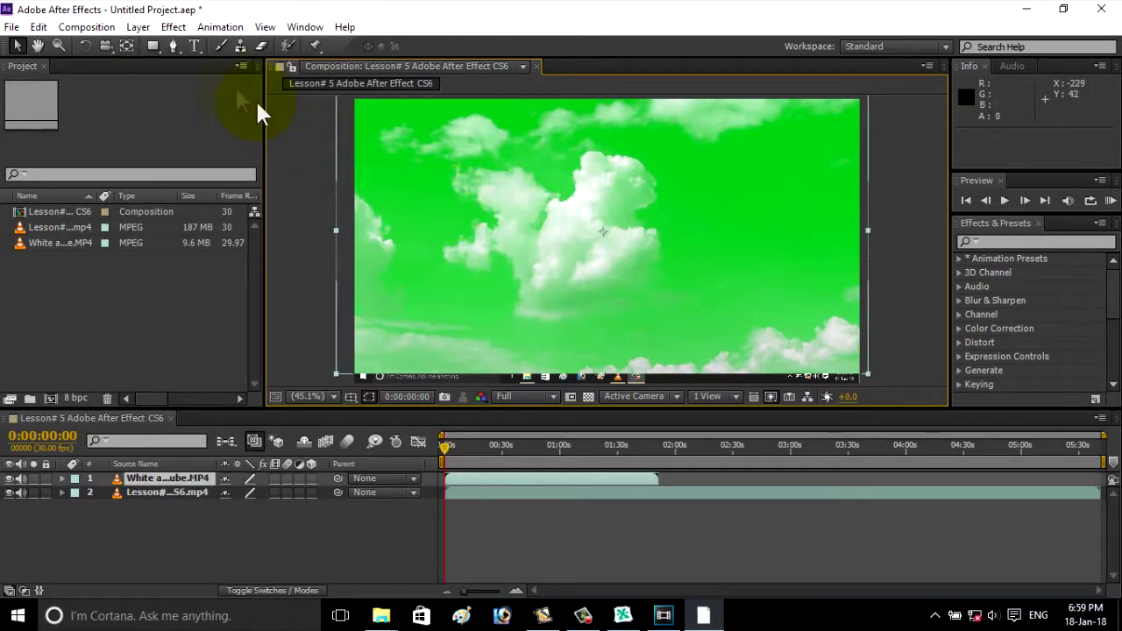
{"action": "left_click", "coordinate": [173, 27]}
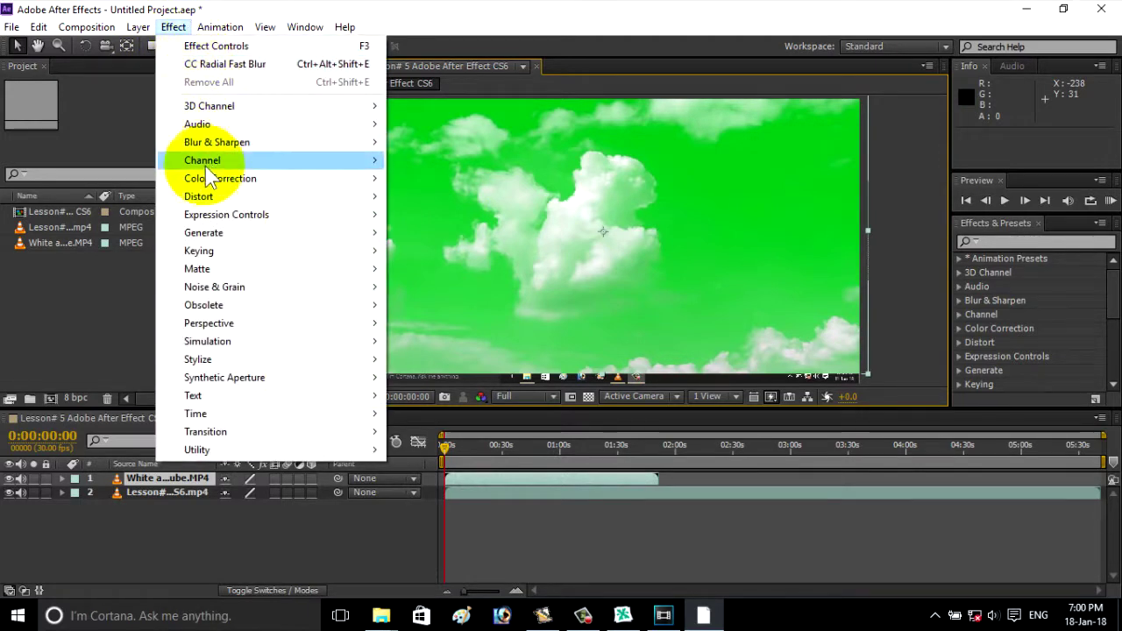
{"action": "mouse_move", "coordinate": [222, 249]}
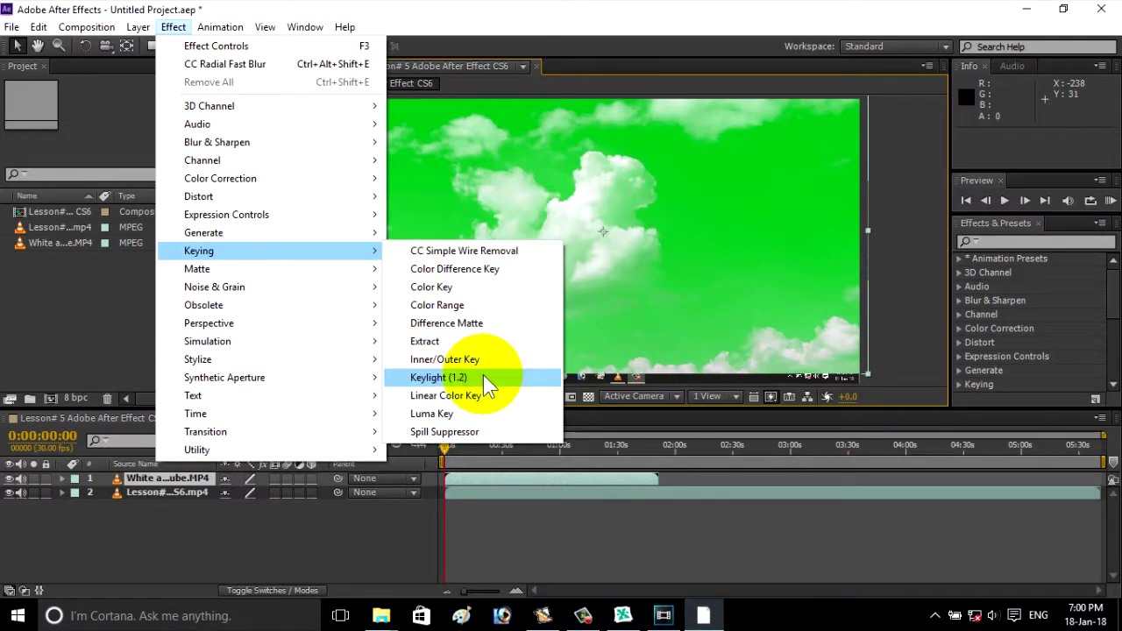
{"action": "left_click", "coordinate": [483, 375]}
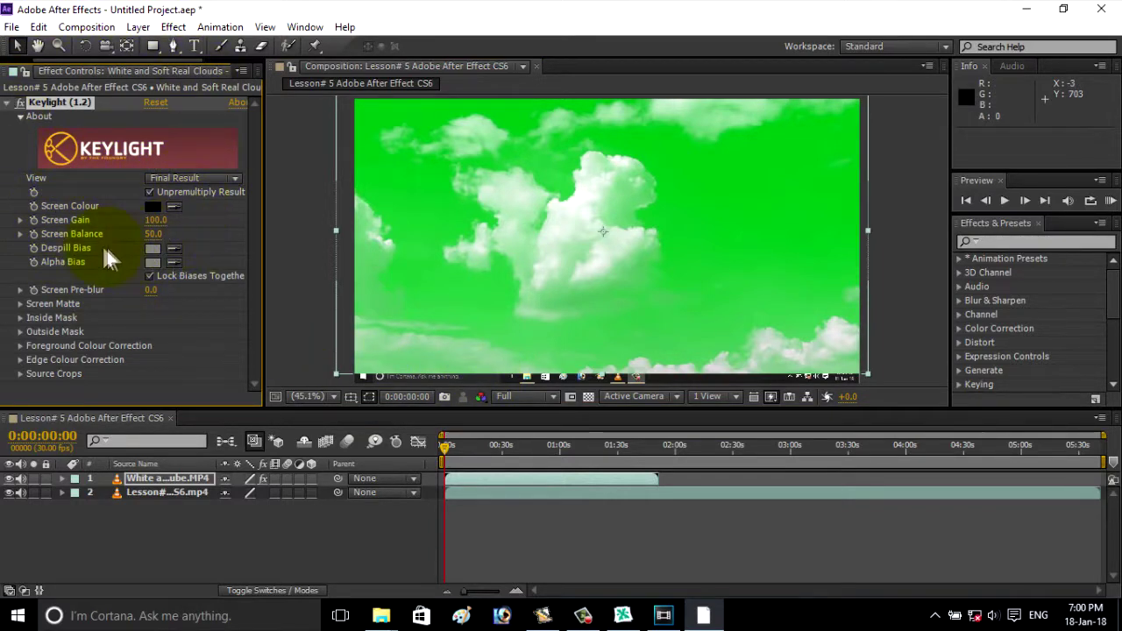
- Key out the green background by sampling it with Keylight's Screen Colour eyedropper
{"action": "left_click", "coordinate": [152, 209]}
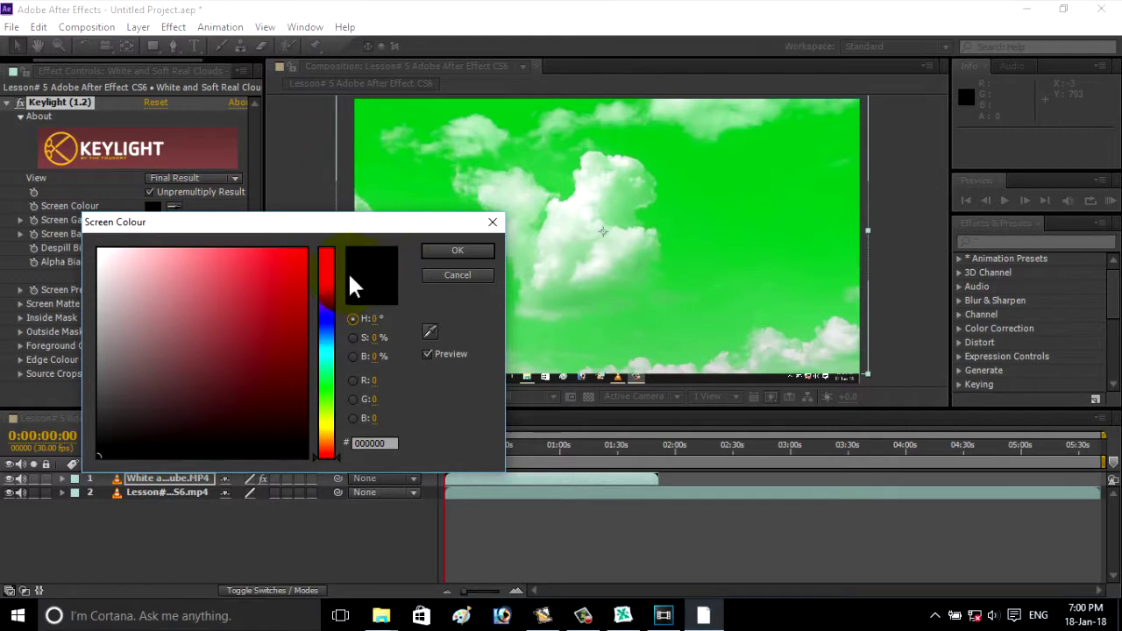
{"action": "left_click", "coordinate": [465, 275]}
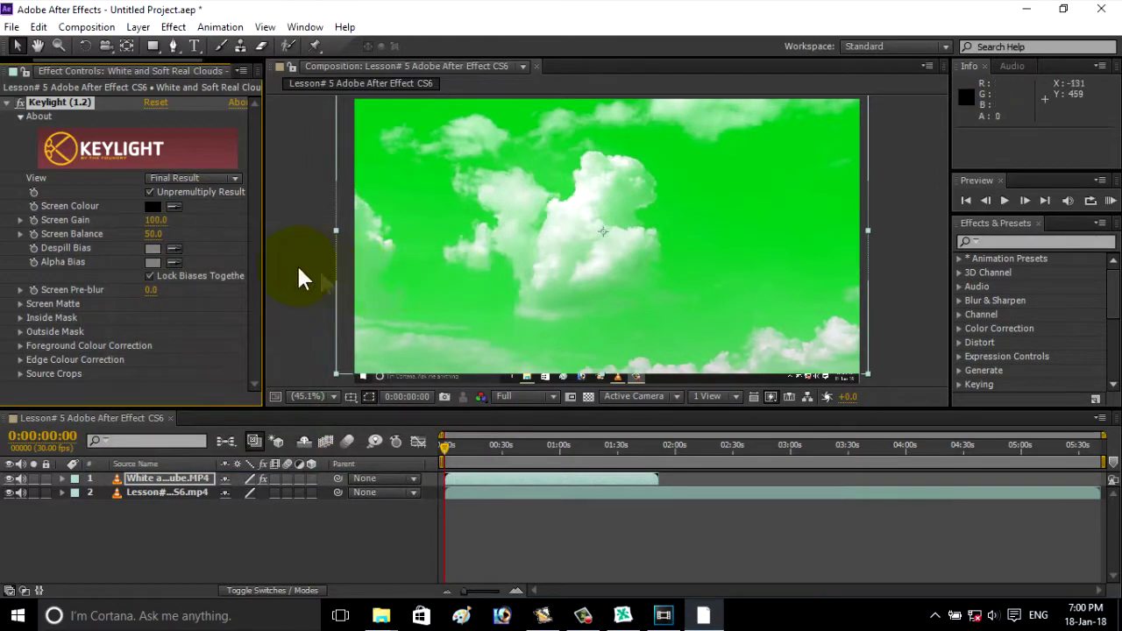
{"action": "left_click", "coordinate": [176, 206]}
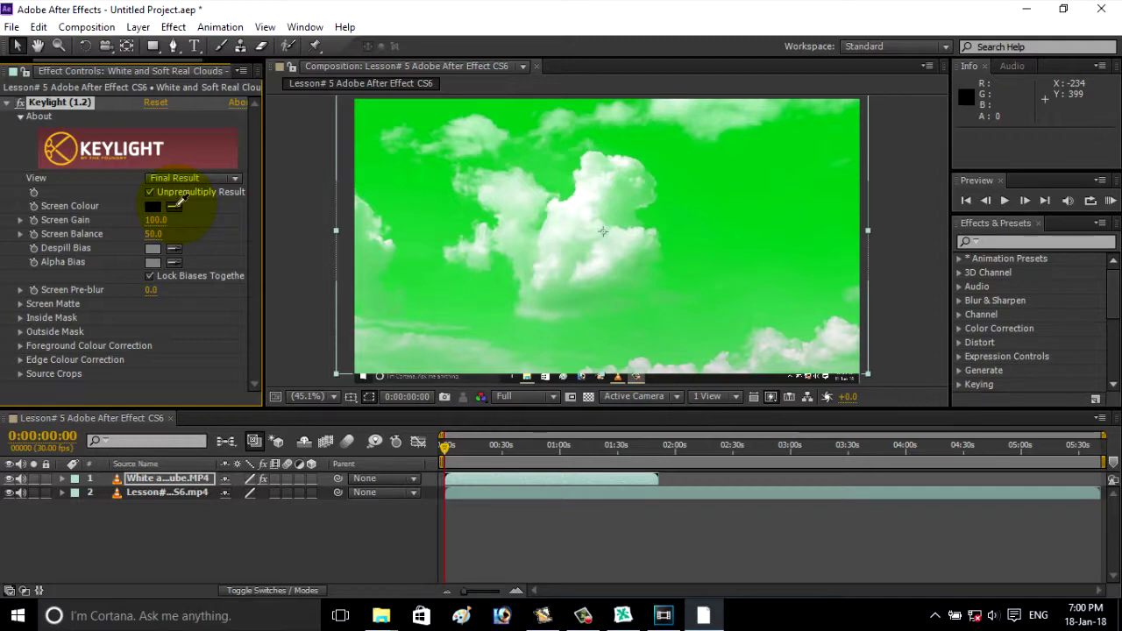
{"action": "left_click", "coordinate": [394, 178]}
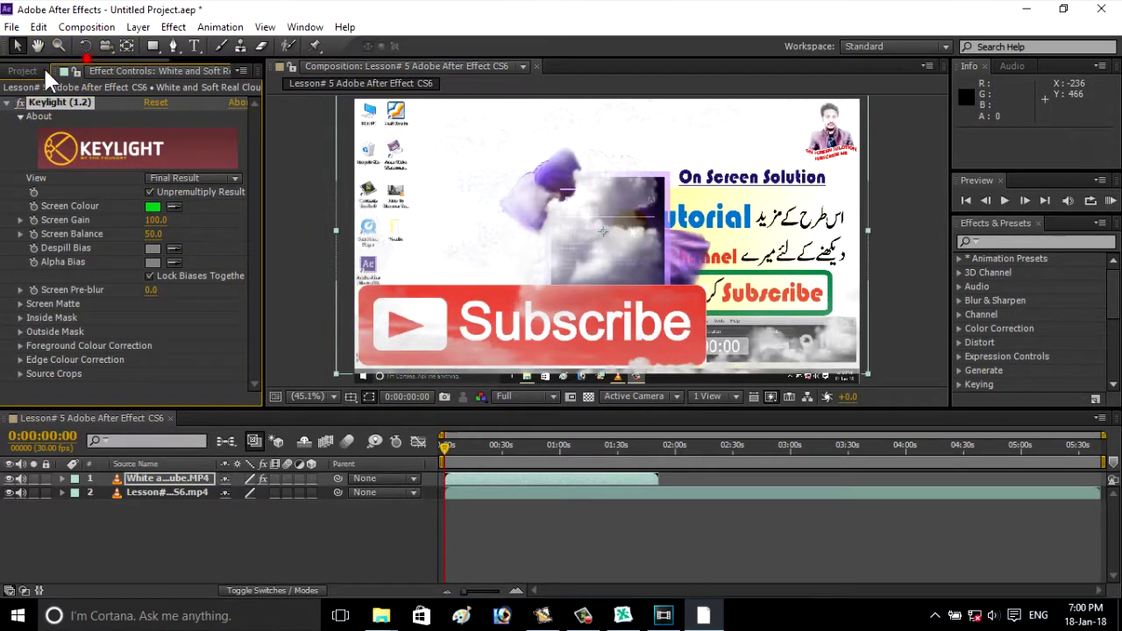
{"action": "left_click", "coordinate": [25, 70]}
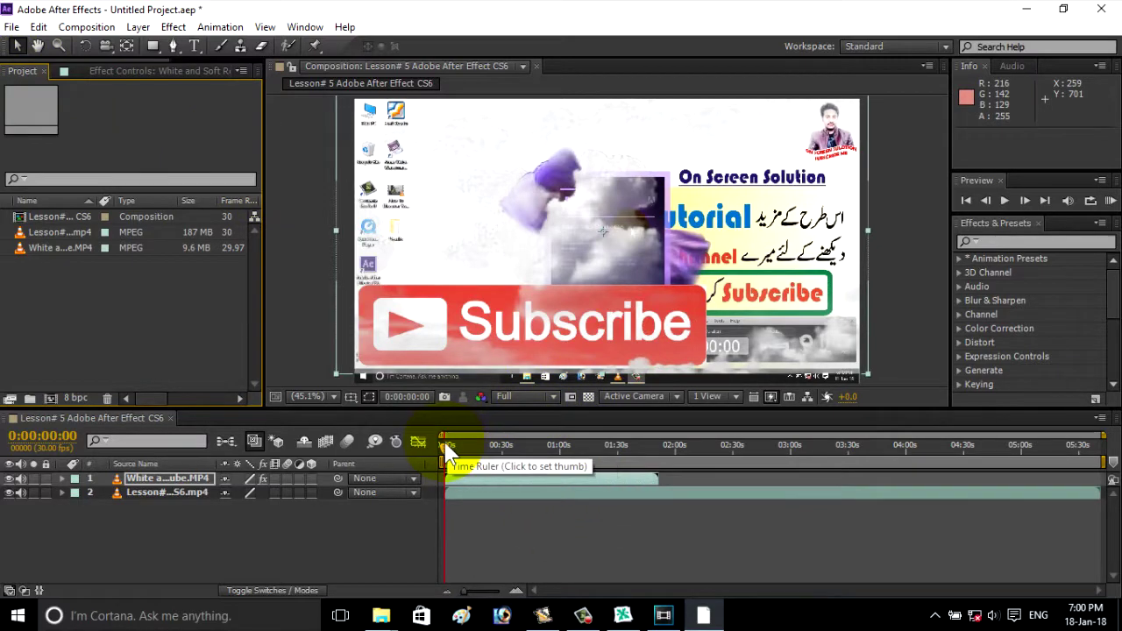
- Preview the keyed composite around 1:14 and lower the clouds layer to position 672.6, 384.4
{"action": "mouse_move", "coordinate": [444, 449]}
{"action": "left_mouse_down"}
{"action": "mouse_move", "coordinate": [586, 452]}
{"action": "mouse_move", "coordinate": [572, 452]}
{"action": "left_mouse_up"}
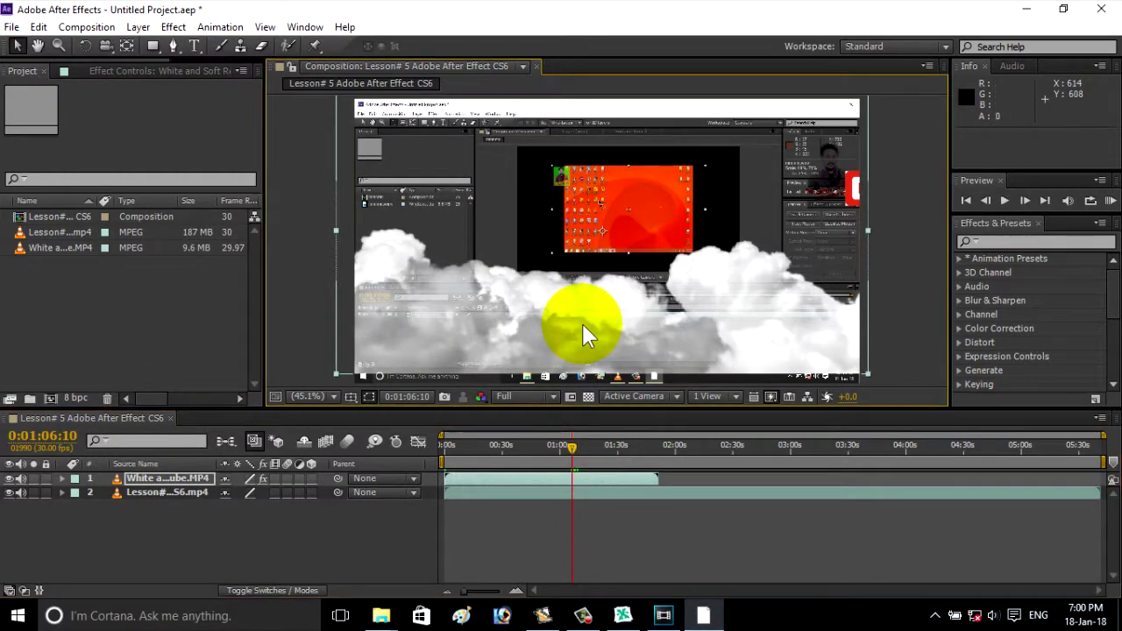
{"action": "key", "text": "space"}
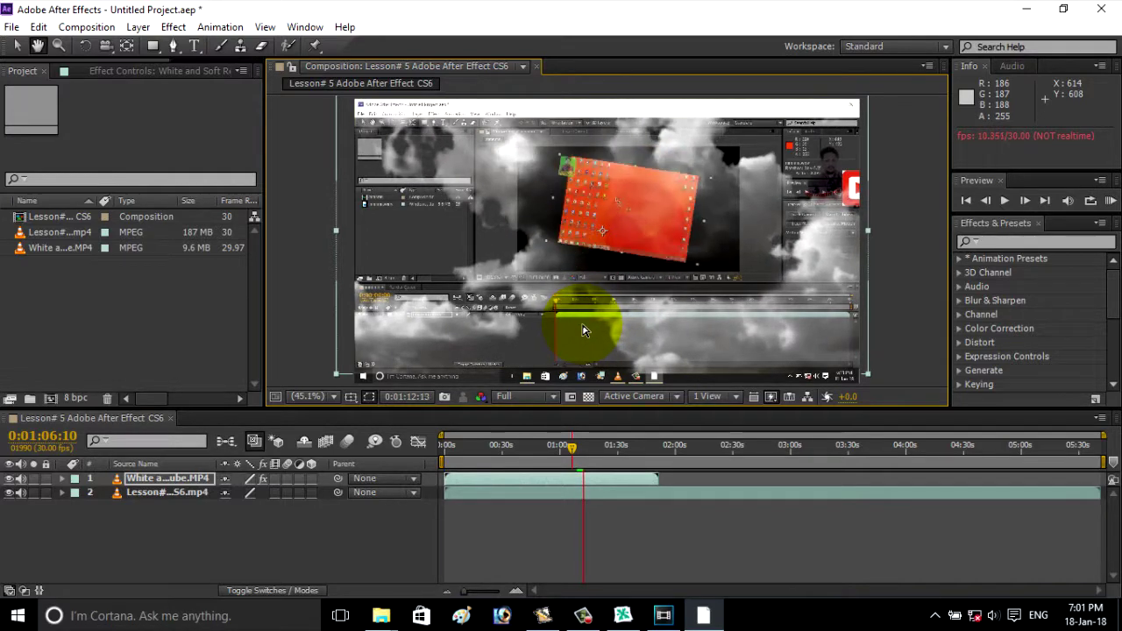
{"action": "key", "text": "space"}
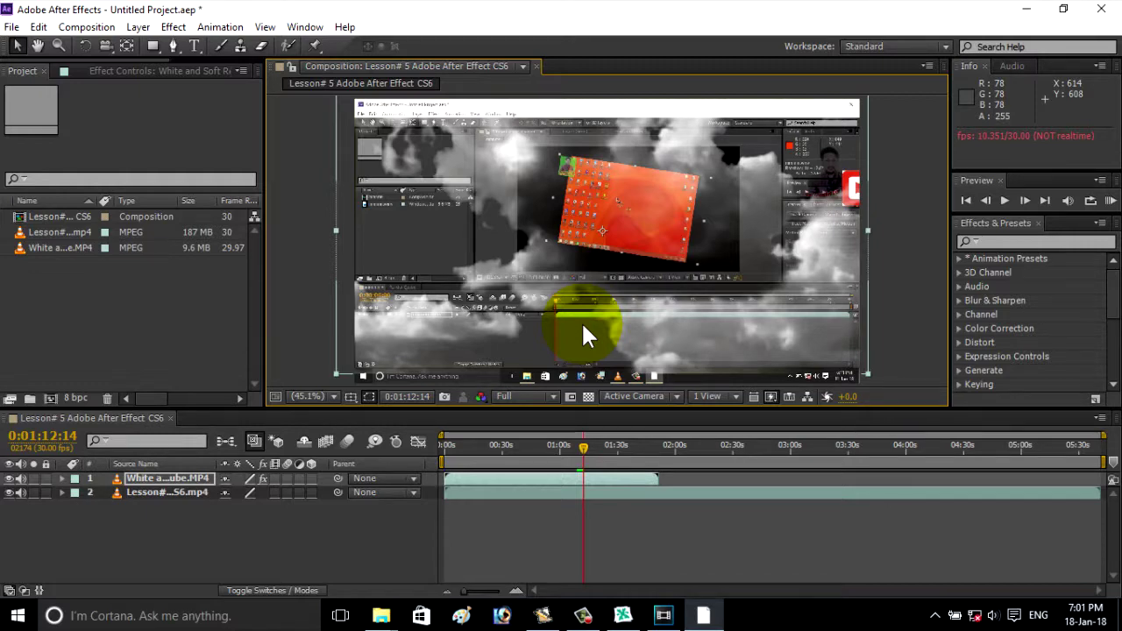
{"action": "left_click_drag", "start_coordinate": [583, 326], "coordinate": [584, 337]}
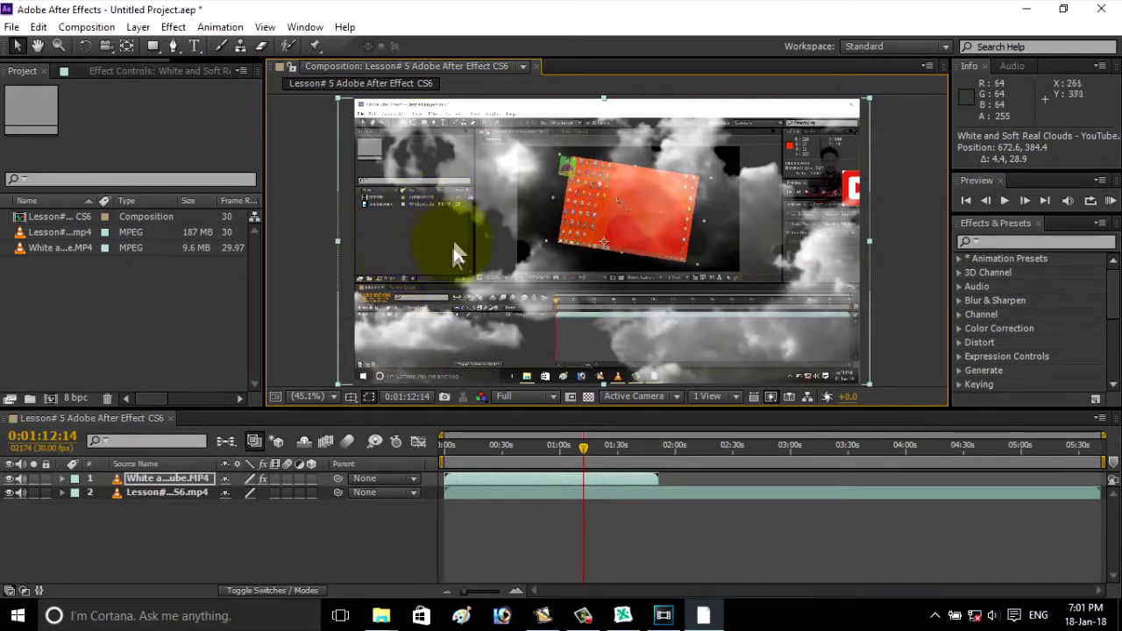
{"action": "left_click", "coordinate": [128, 67]}
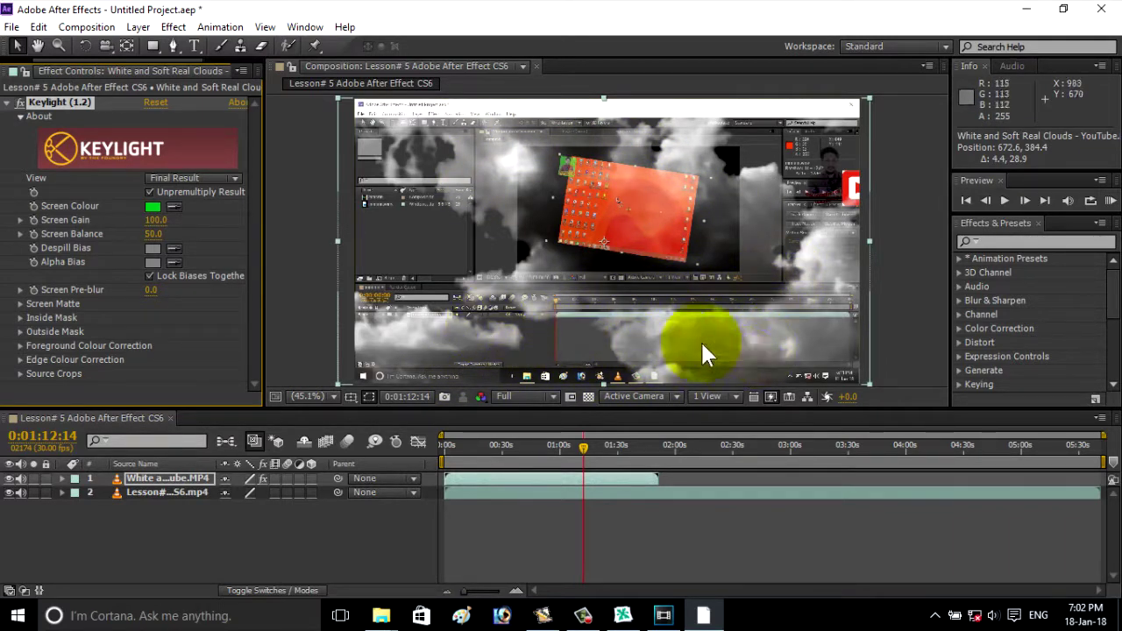
- Keyframe the clouds layer's Opacity at 43% at 1:12:14 and 24% at 0:56:15
{"action": "left_click", "coordinate": [62, 479]}
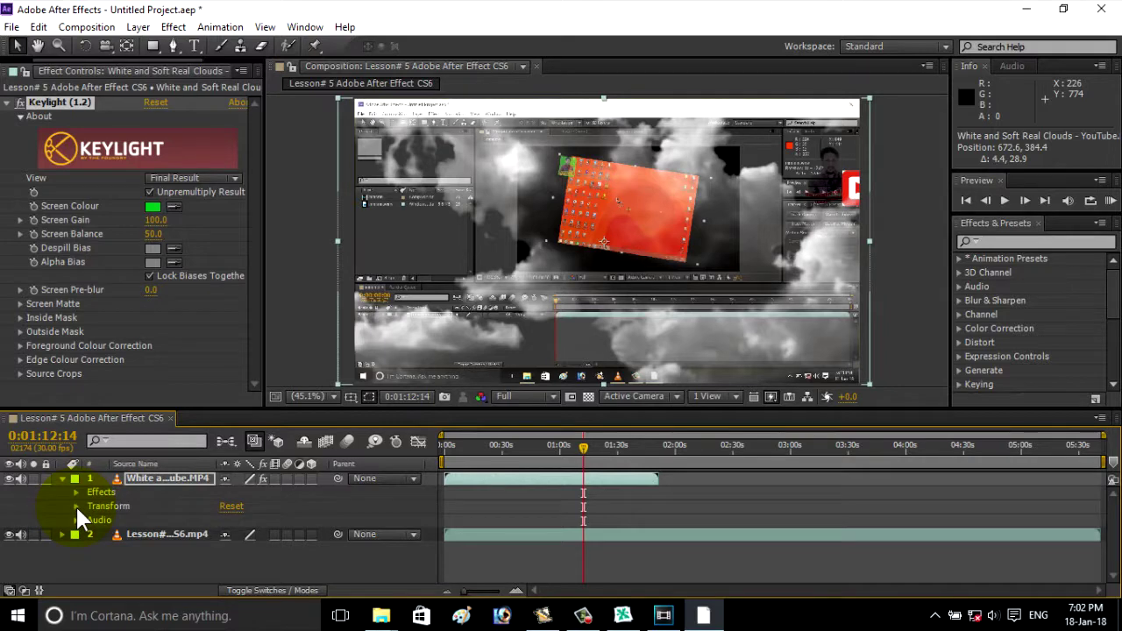
{"action": "left_click", "coordinate": [77, 506]}
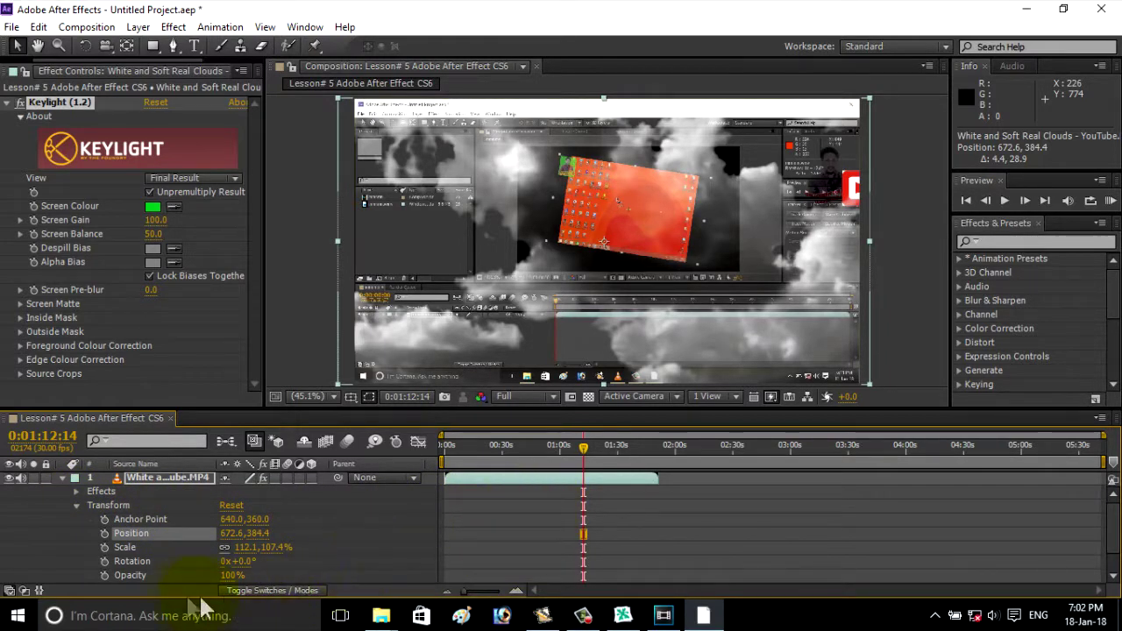
{"action": "left_click_drag", "start_coordinate": [228, 580], "coordinate": [201, 578]}
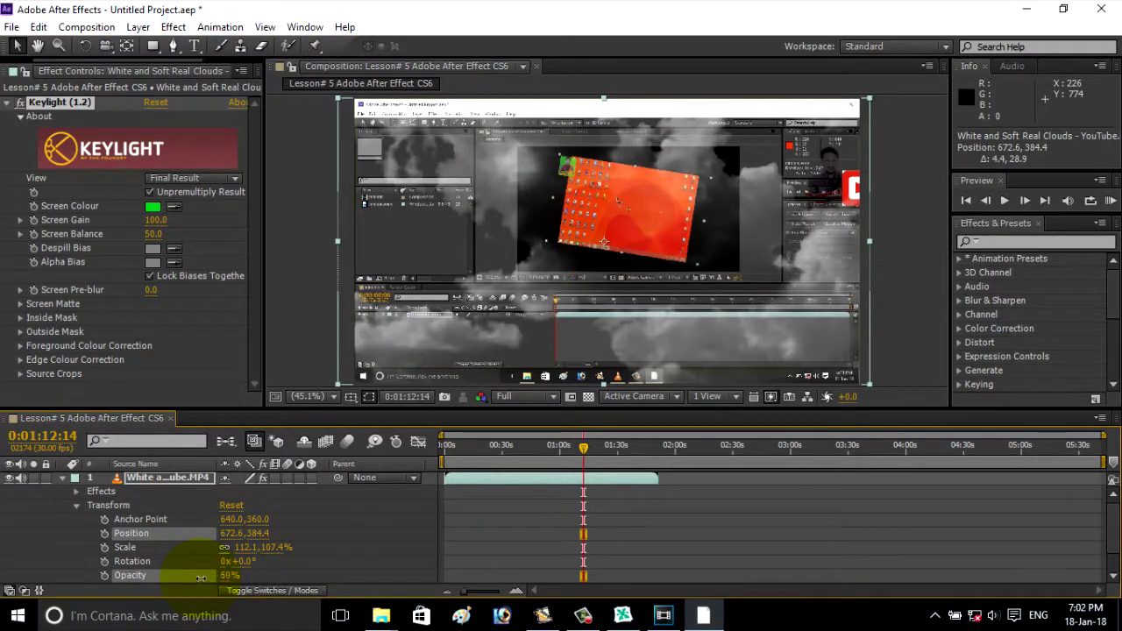
{"action": "left_click_drag", "start_coordinate": [196, 577], "coordinate": [189, 587]}
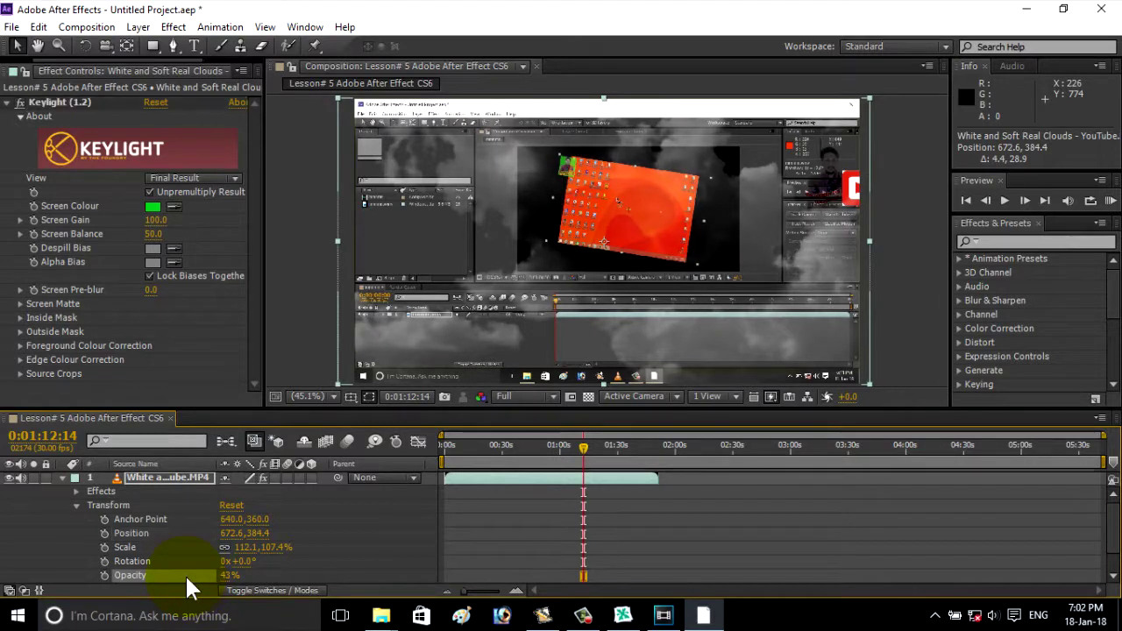
{"action": "left_click_drag", "start_coordinate": [583, 447], "coordinate": [554, 454]}
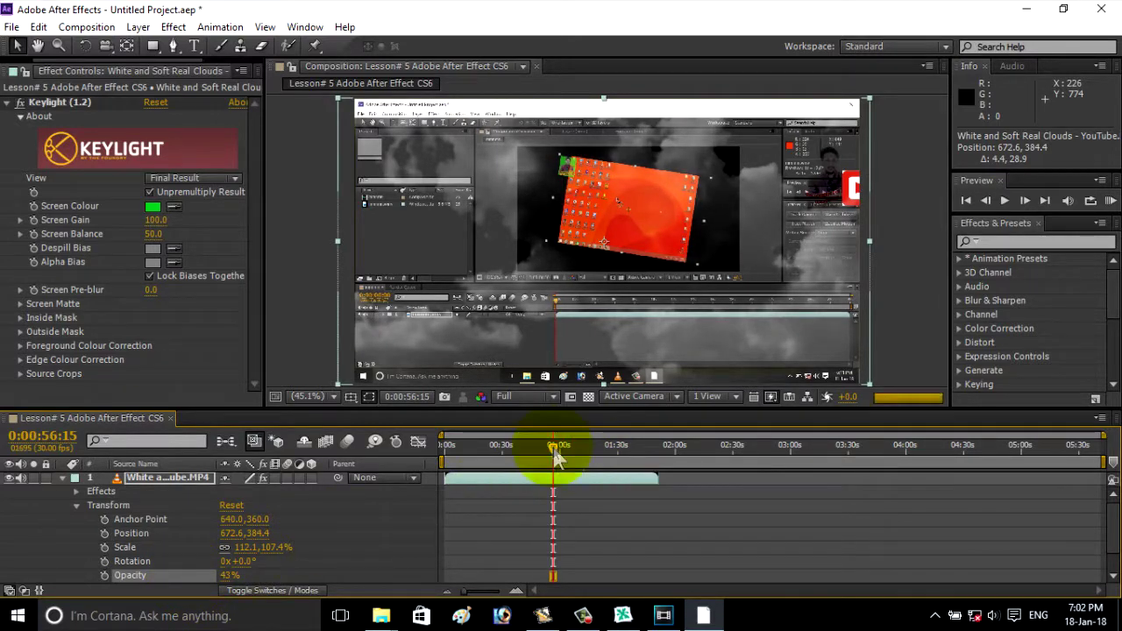
{"action": "left_click", "coordinate": [225, 575]}
{"action": "left_click_drag", "start_coordinate": [209, 581], "coordinate": [214, 583]}
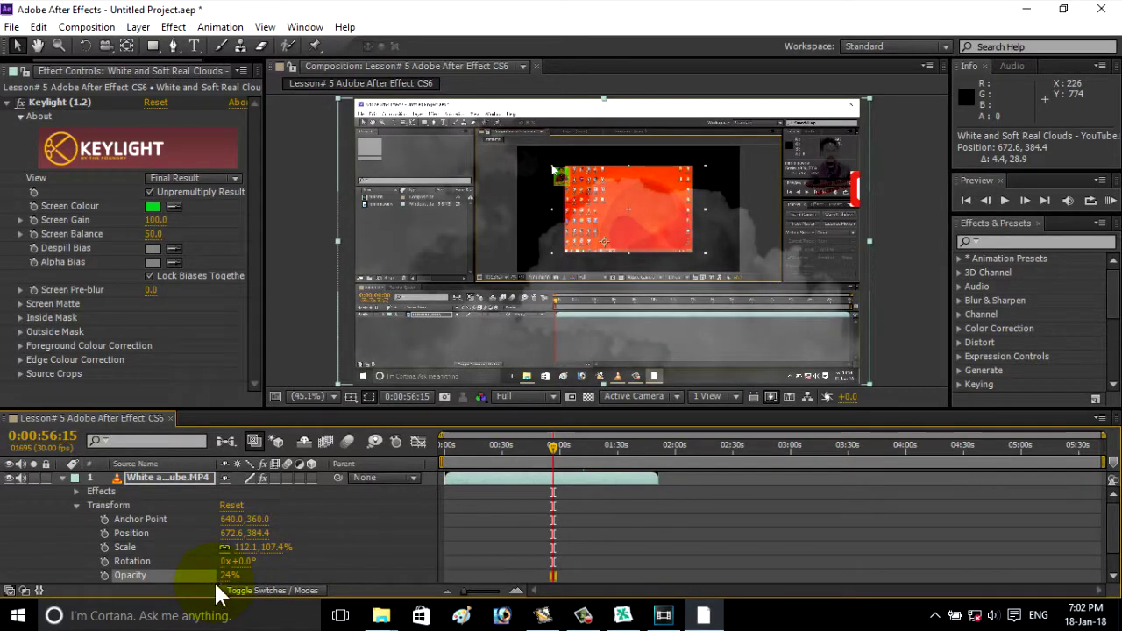
- Add a 99% Opacity keyframe at 1:19:18, then preview the animation from 0:35:16
{"action": "left_click_drag", "start_coordinate": [586, 454], "coordinate": [597, 452]}
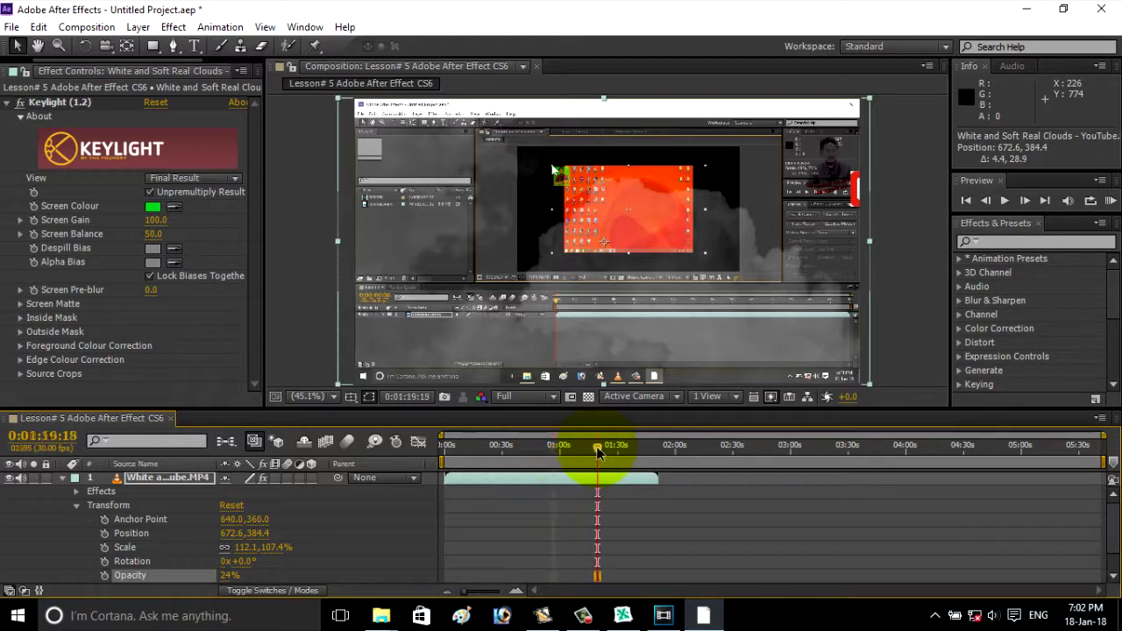
{"action": "left_click_drag", "start_coordinate": [230, 575], "coordinate": [299, 574]}
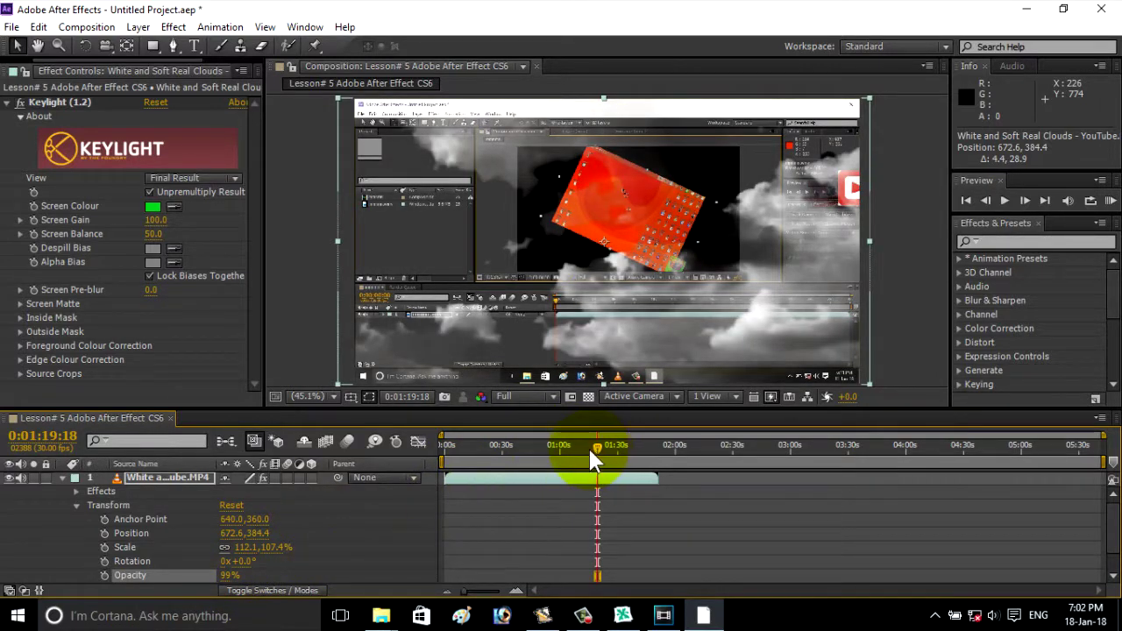
{"action": "left_click", "coordinate": [544, 449]}
{"action": "left_click", "coordinate": [513, 449]}
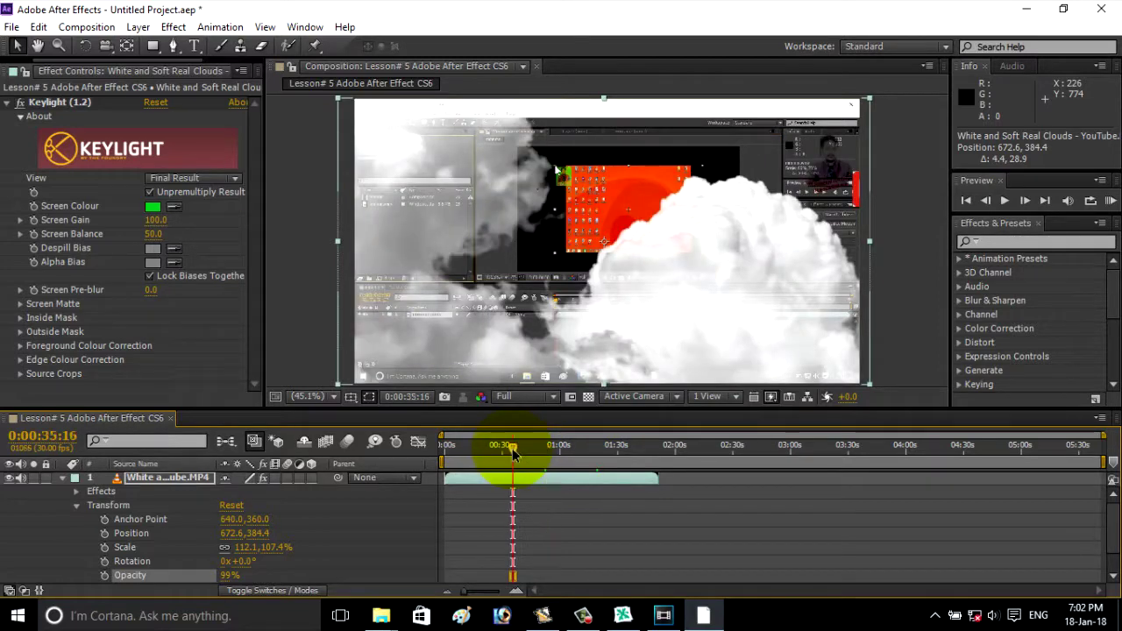
{"action": "key", "text": "space"}
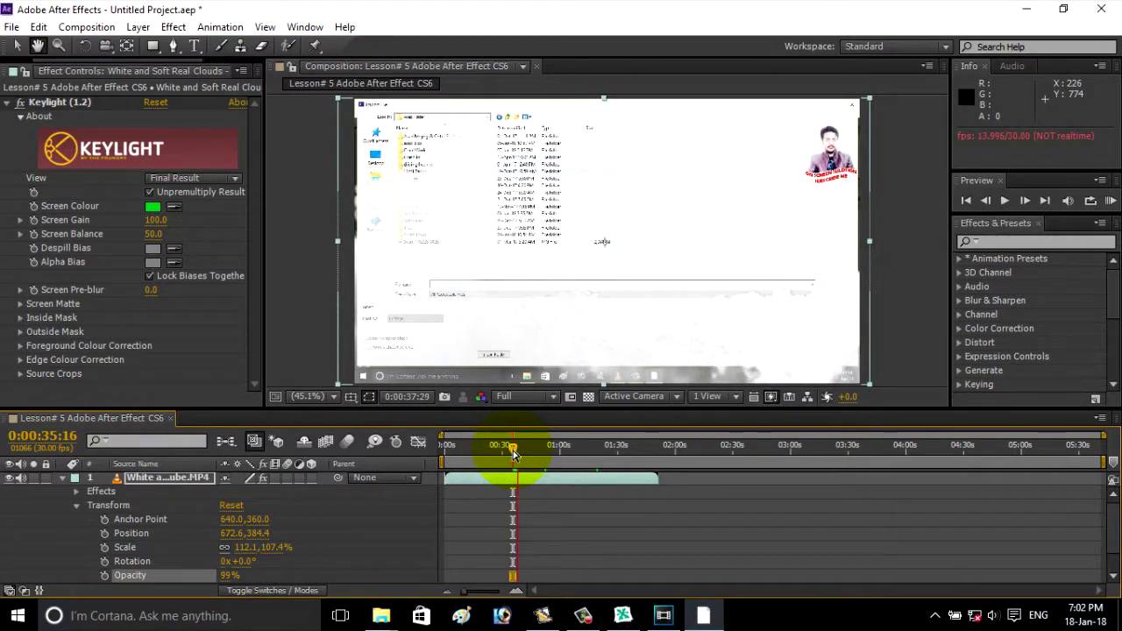
{"action": "left_click", "coordinate": [517, 449]}
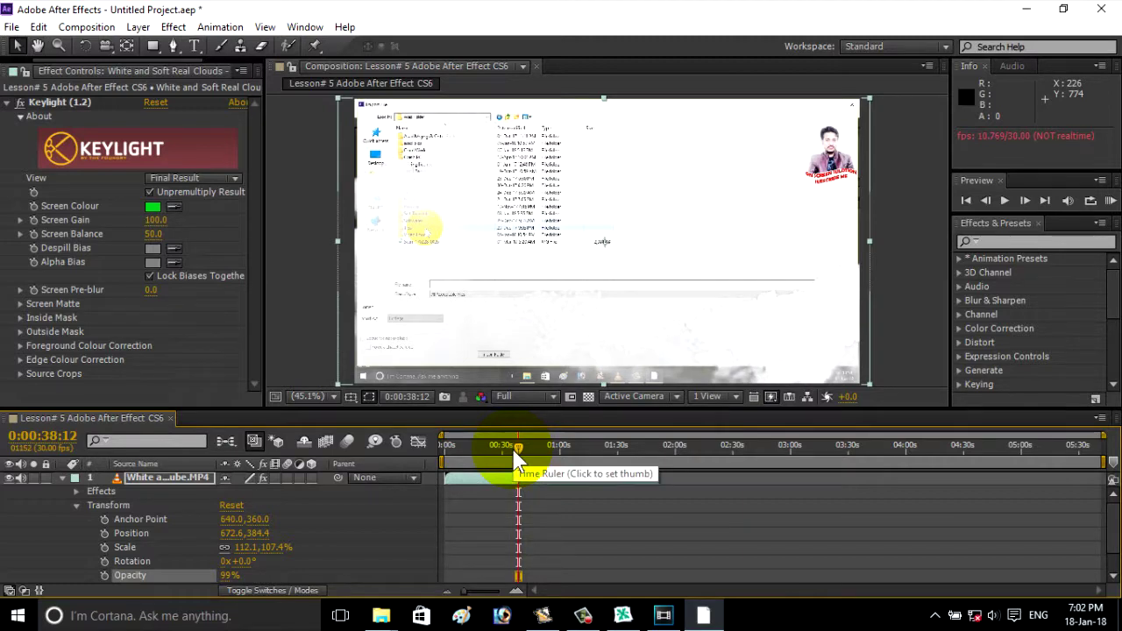